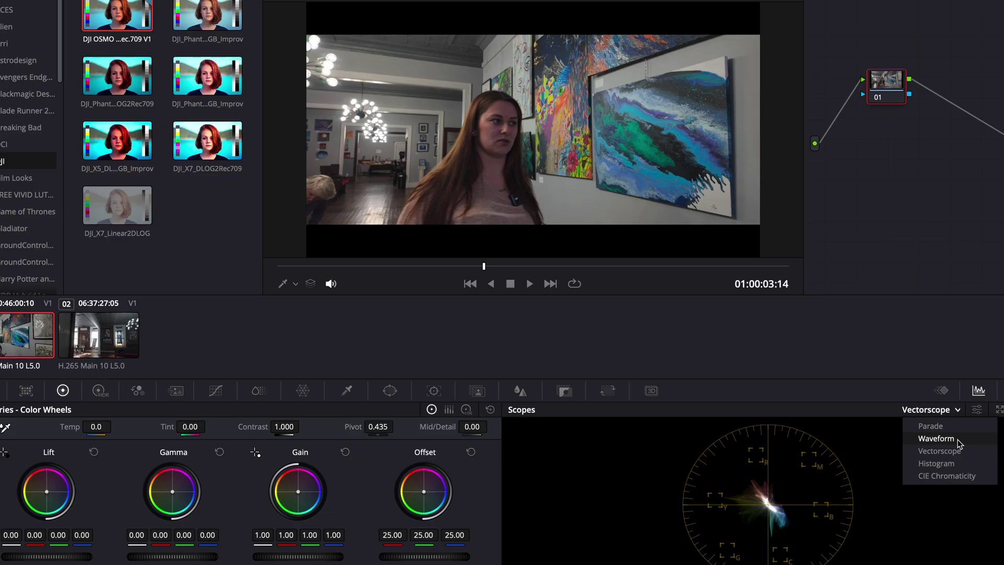
- Switch to the Color page with the Waveform scope showing the footage's levels
click(923, 439)
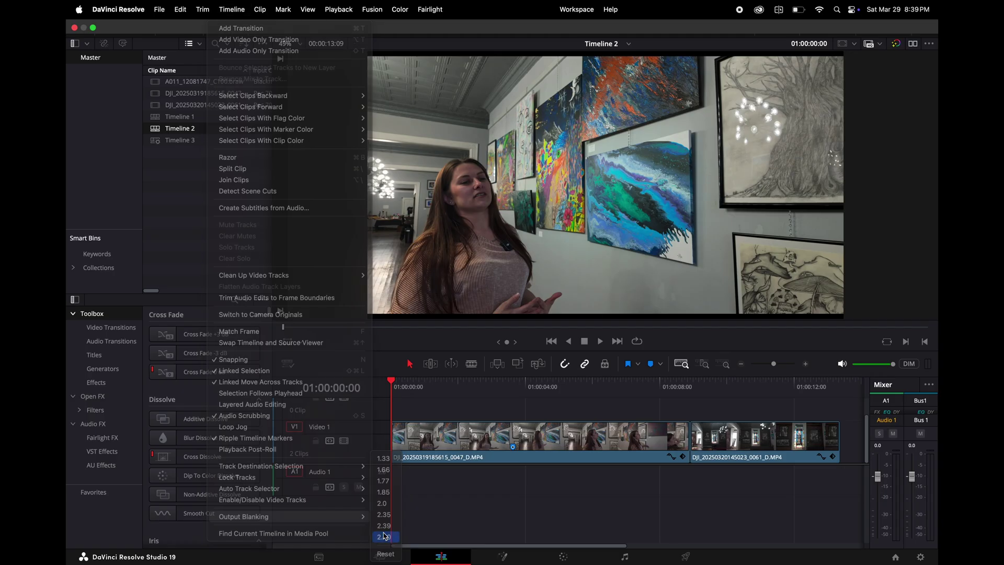
- Letterbox the picture with black bars using Timeline > Output Blanking, choosing a wide ratio like 2.40
click(385, 537)
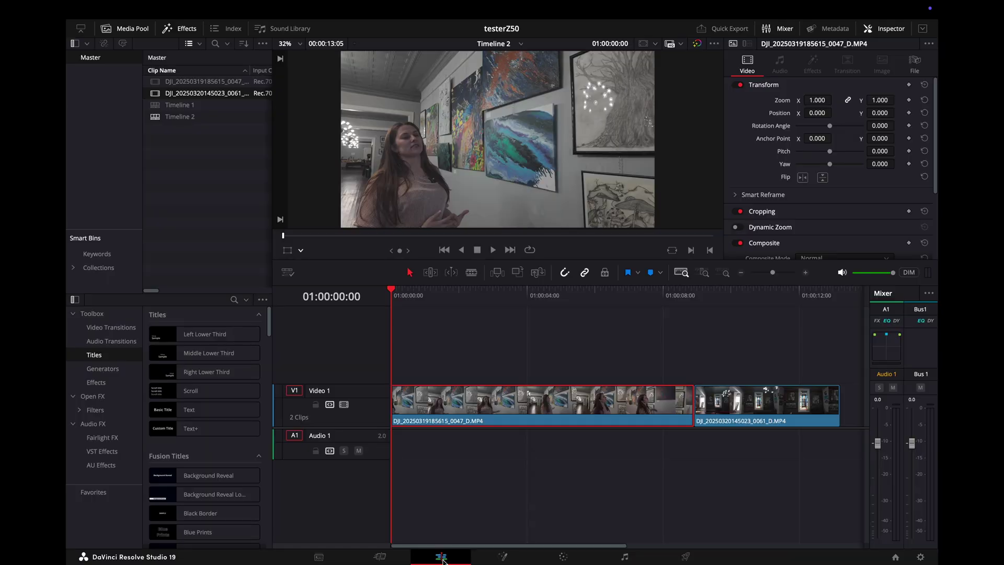
click(231, 9)
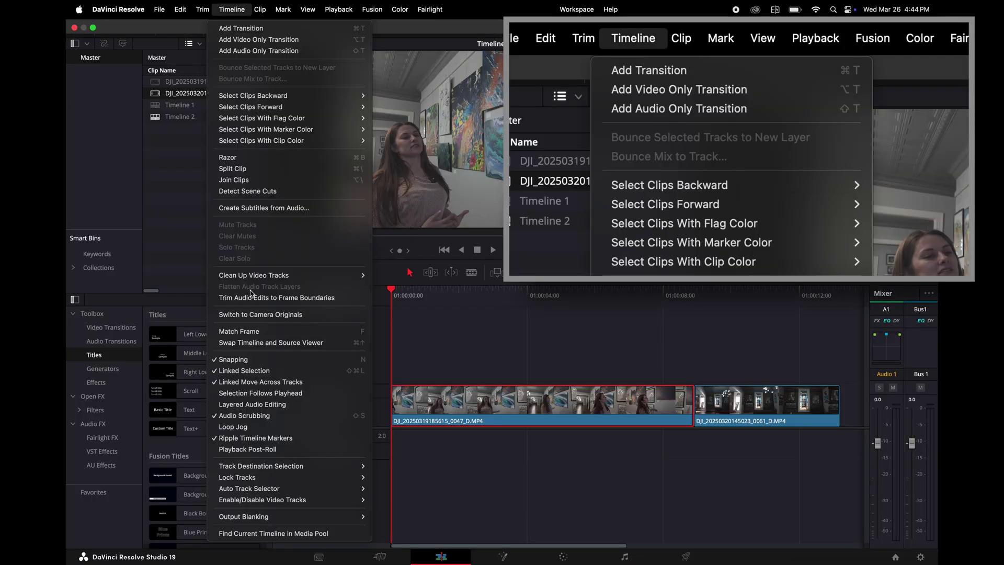
mouse_move(250, 517)
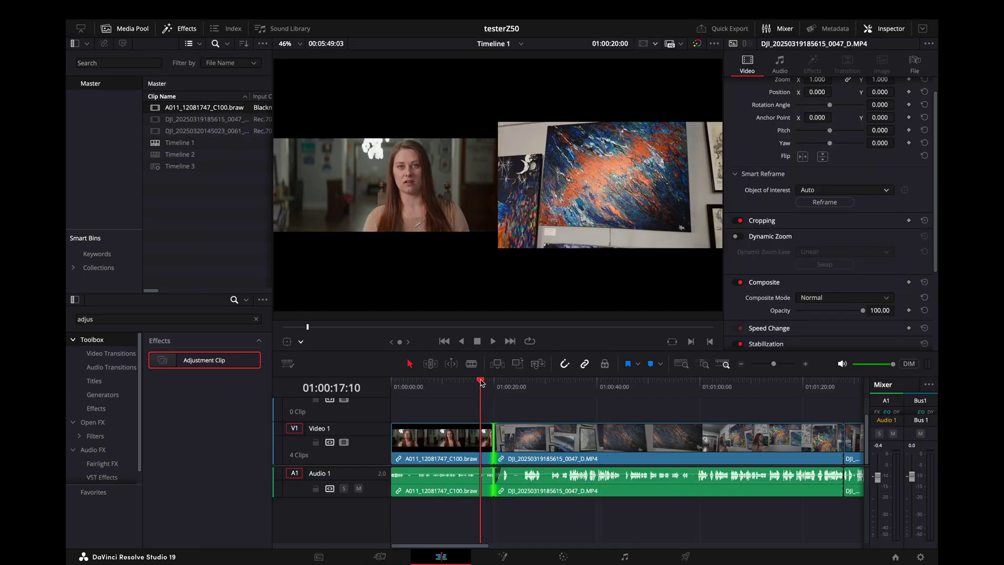
- Scrub the playhead to the painting clip's start at 01:00:20:00
mouse_move(481, 382)
mouse_down()
mouse_move(513, 384)
mouse_move(494, 387)
mouse_up()
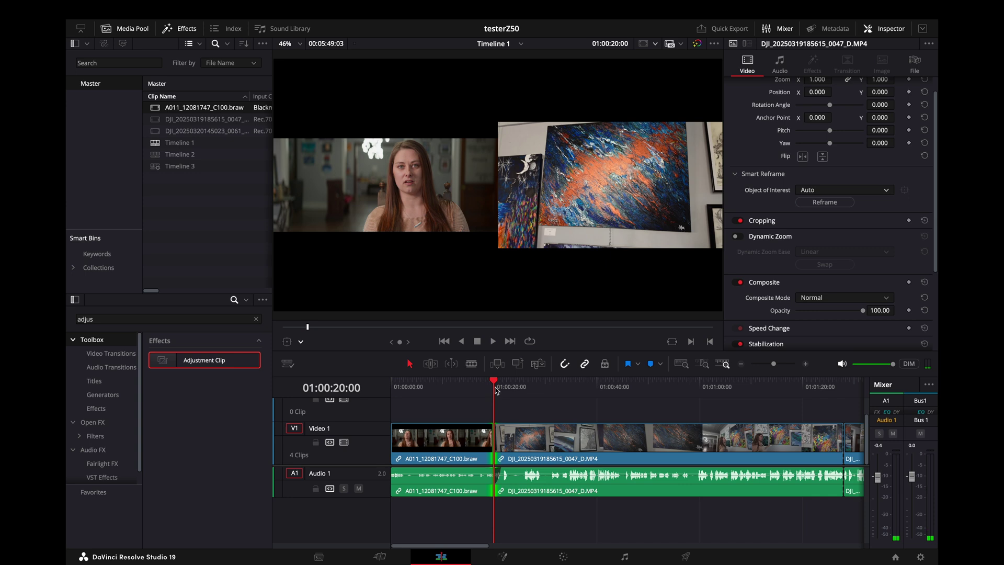
drag(478, 382, 495, 386)
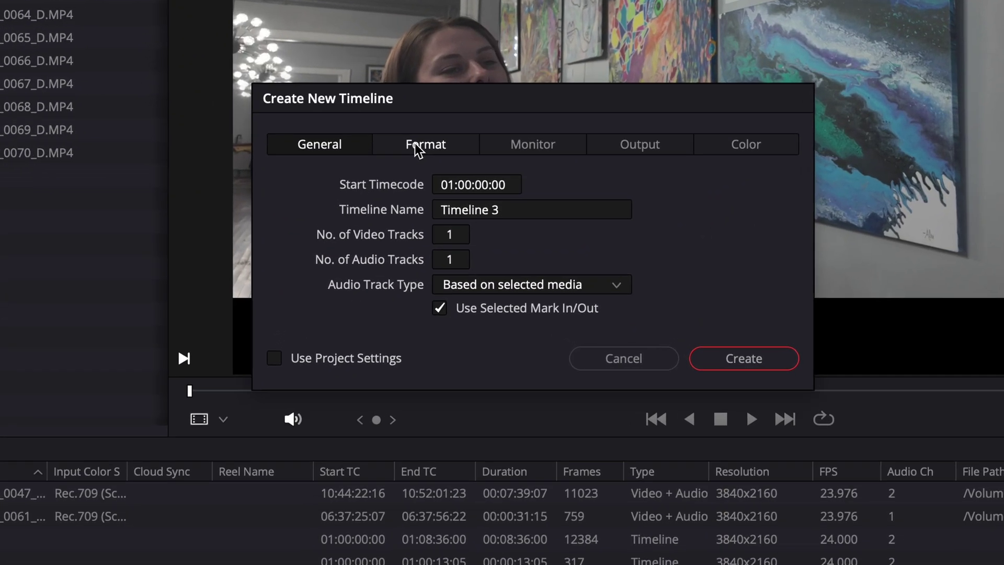
- Set the new timeline to use vertical 2160x3840 resolution in its Format settings
click(464, 197)
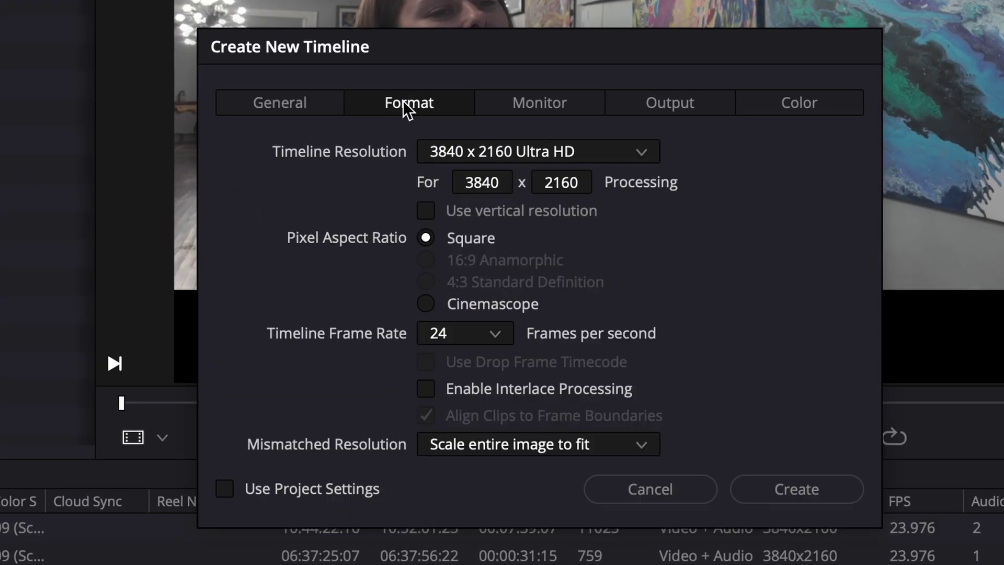
click(426, 210)
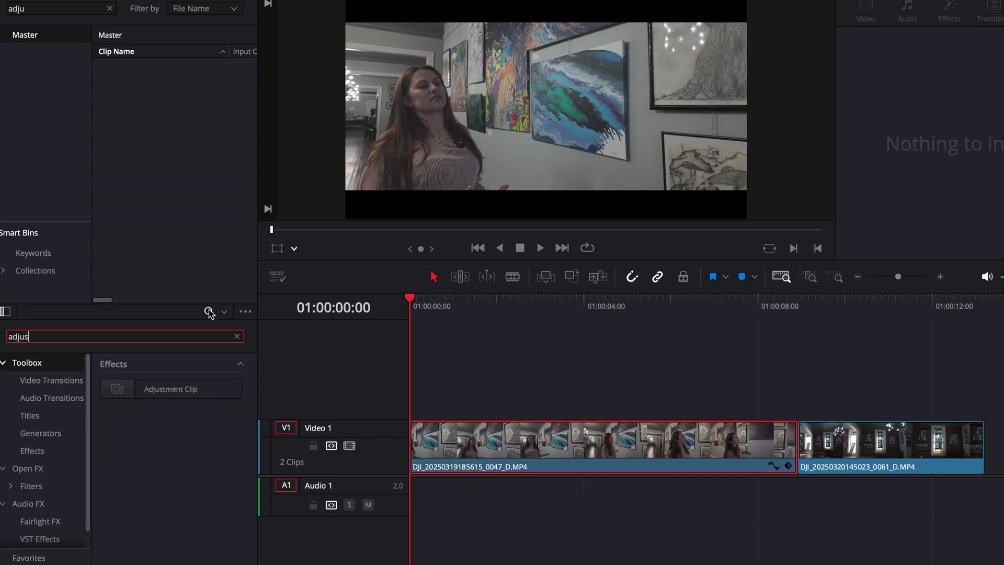
- Place an adjustment clip on Video 2 and reframe it to zoom 1.150, position -21, previewing both shots
drag(140, 387, 366, 396)
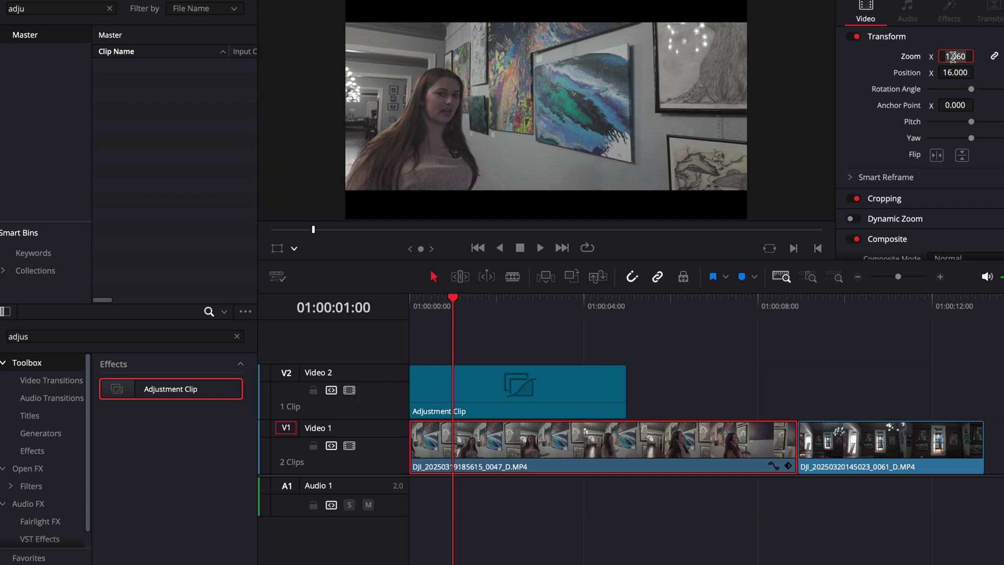
drag(951, 72, 972, 73)
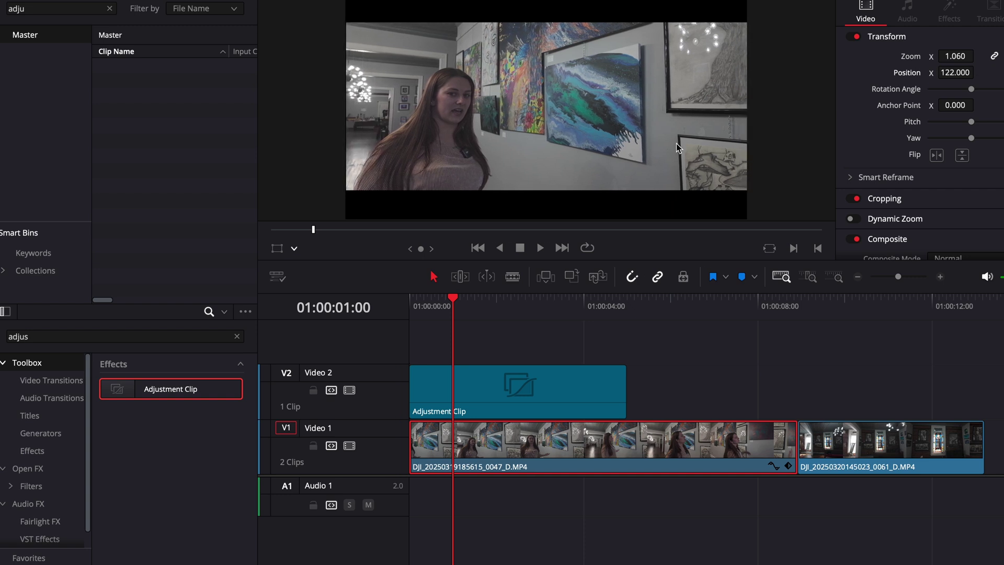
drag(456, 298, 514, 320)
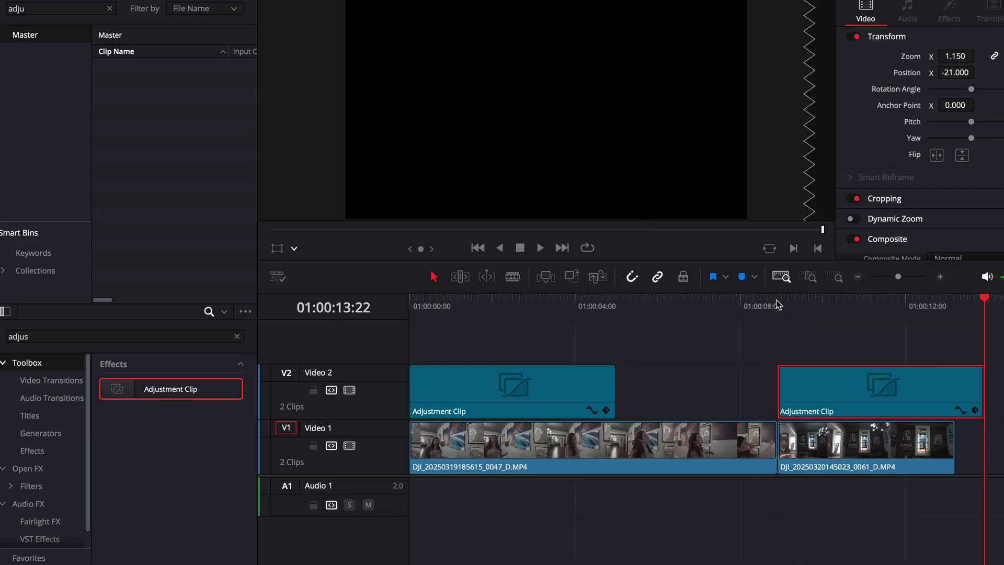
drag(777, 305, 791, 326)
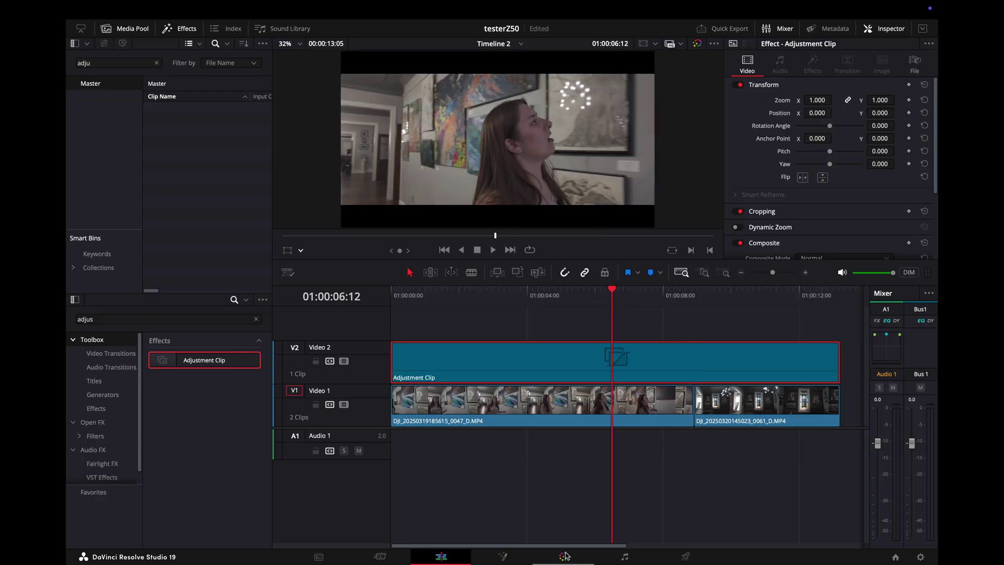
- Extend the adjustment clip across both shots, then select clip 01 on the Color page
click(564, 555)
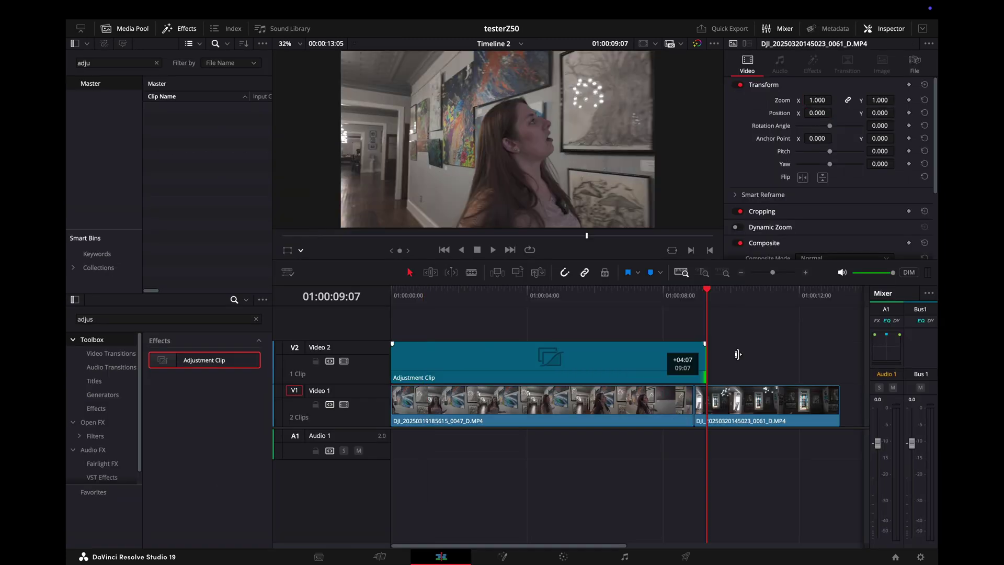
drag(706, 360, 838, 360)
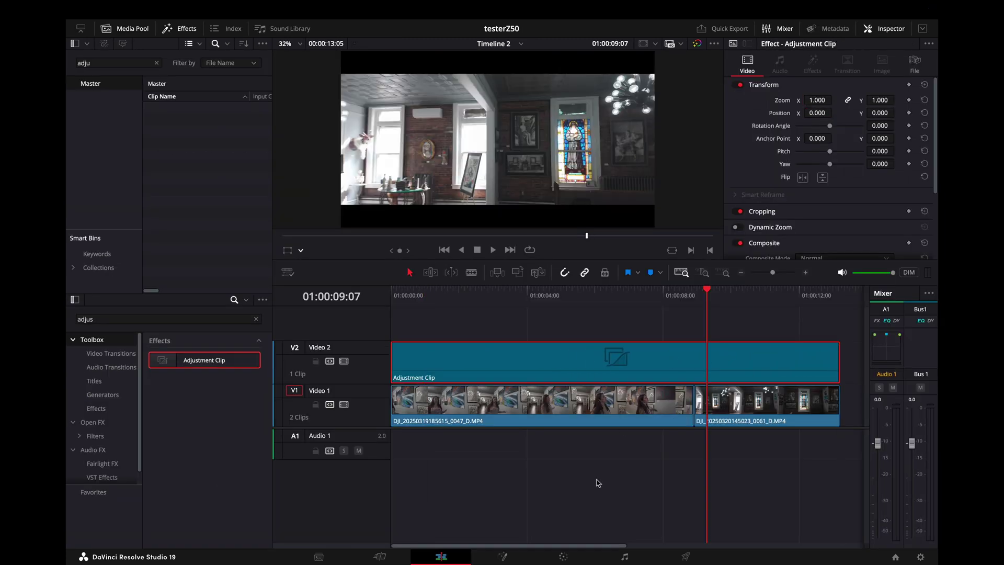
click(563, 556)
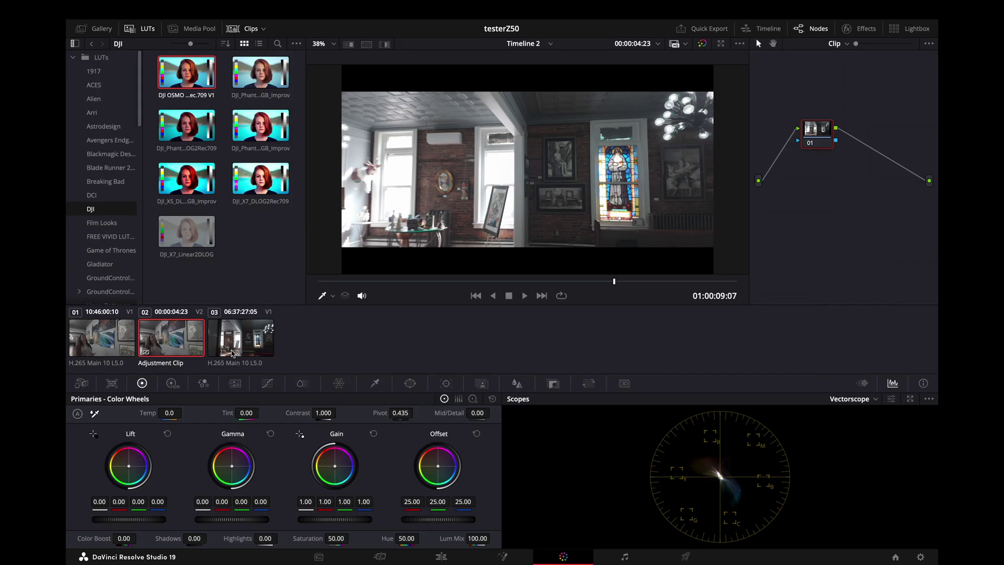
click(115, 333)
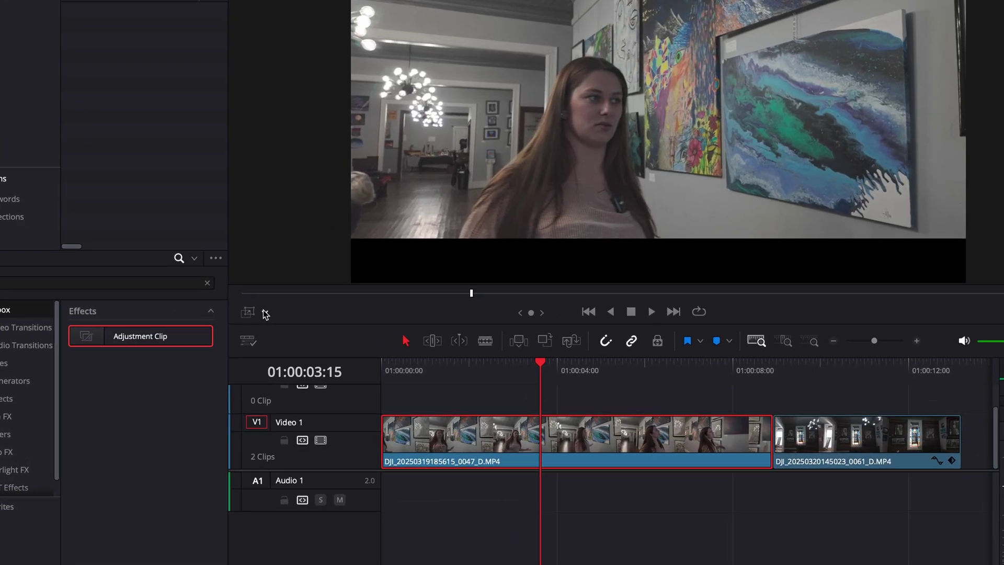
- Switch the viewer overlay to Annotations and draw a red circle around the child at left
click(248, 65)
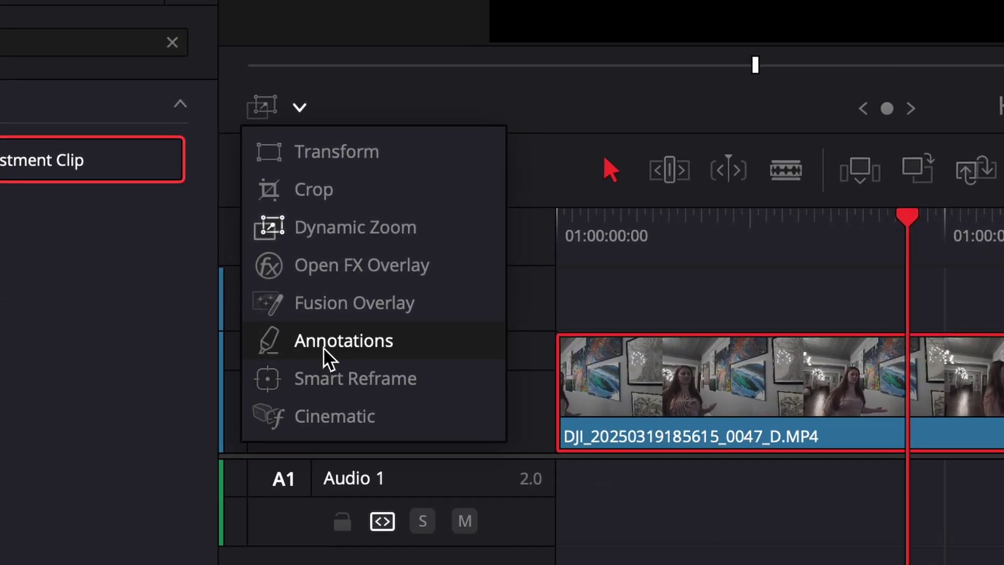
click(259, 399)
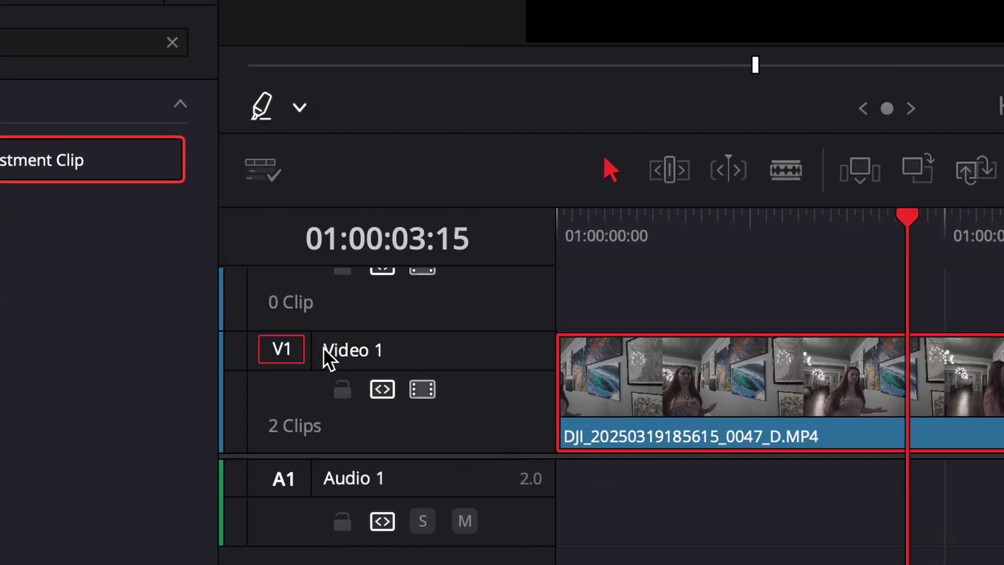
click(299, 108)
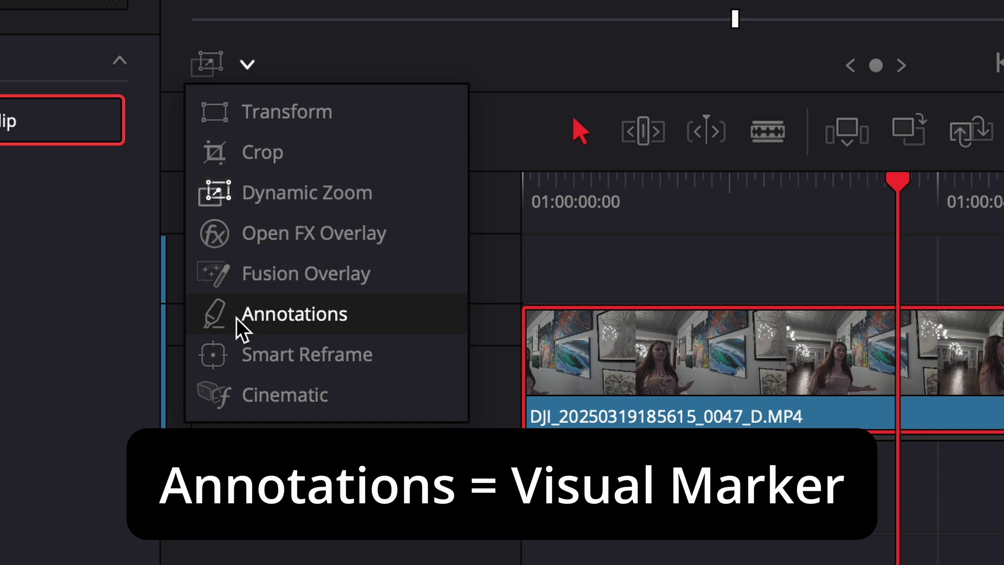
click(242, 327)
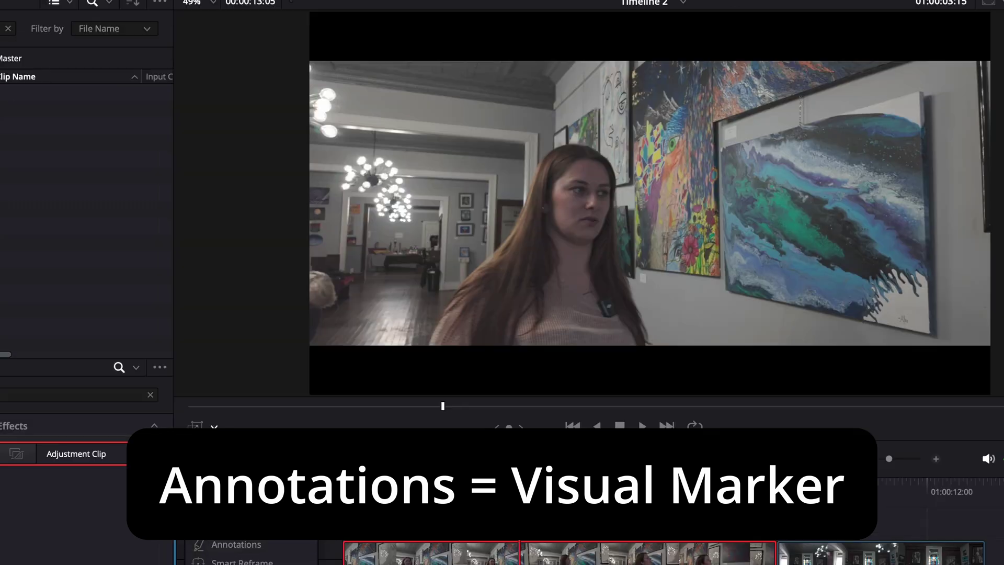
click(225, 544)
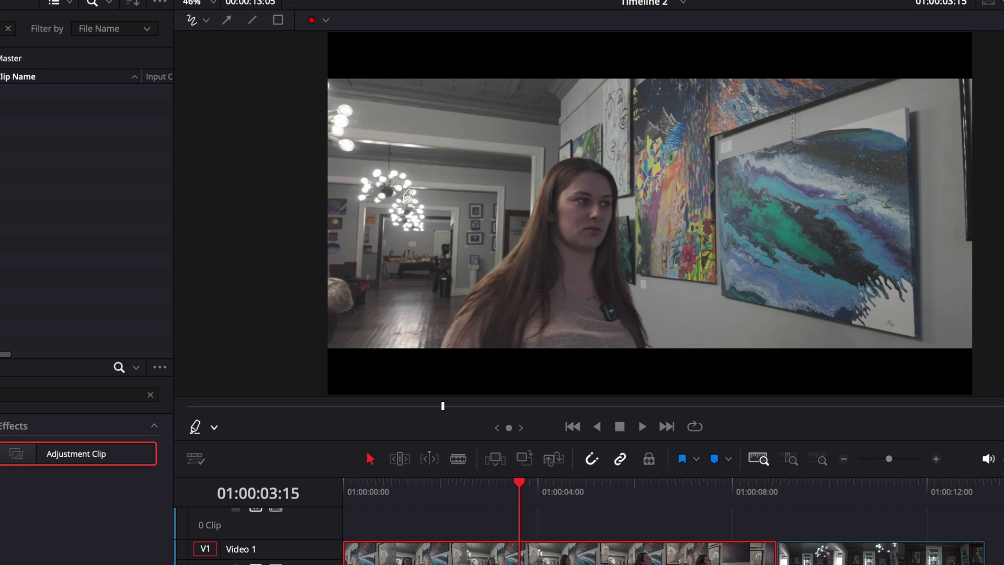
mouse_move(382, 244)
mouse_down()
mouse_move(395, 305)
mouse_move(354, 339)
mouse_move(328, 293)
mouse_move(328, 249)
mouse_up()
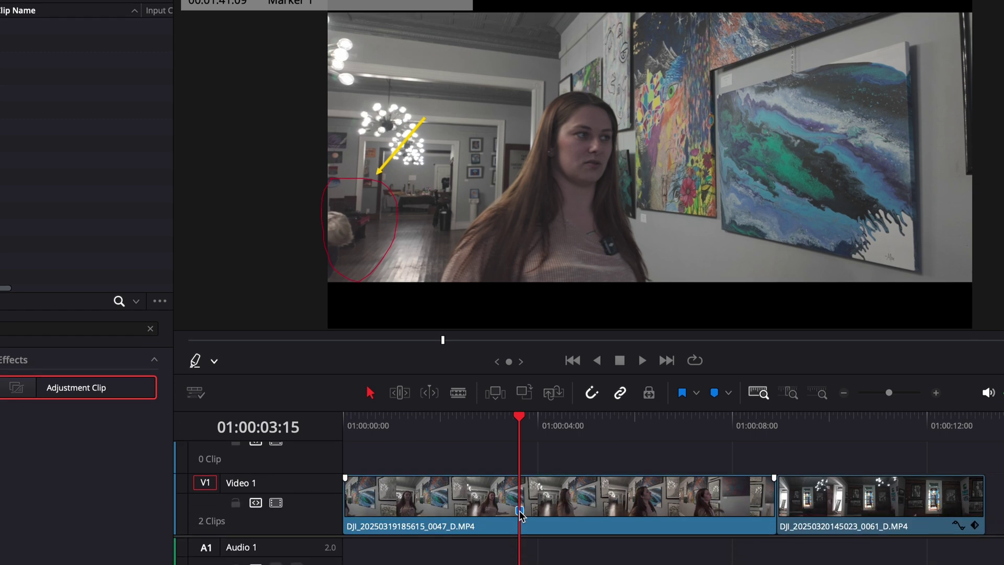
- Note Marker 1 asking to remove a person from frame, then start 'cut to photo of artwork' on the 01:00:08:05 marker
double_click(519, 440)
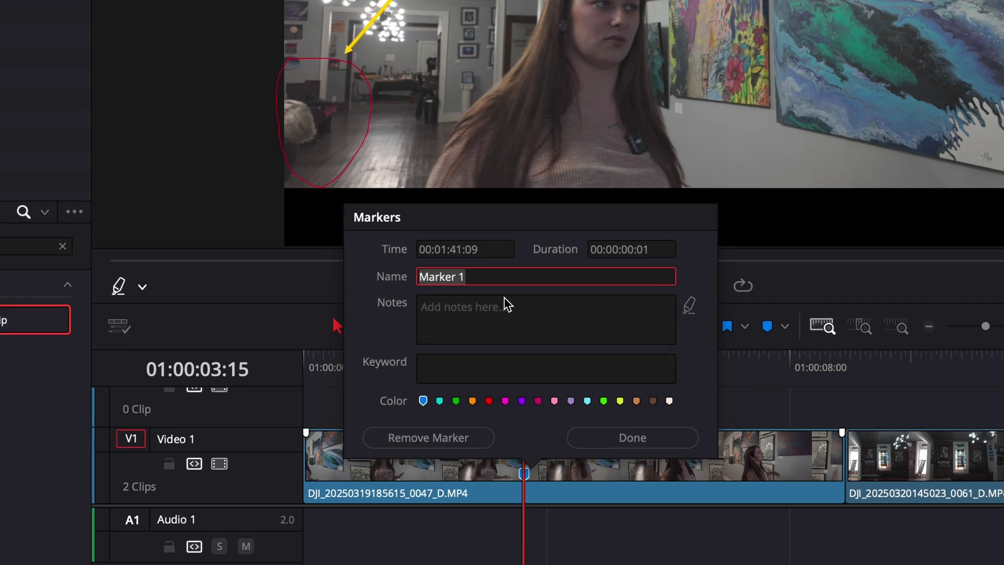
click(482, 310)
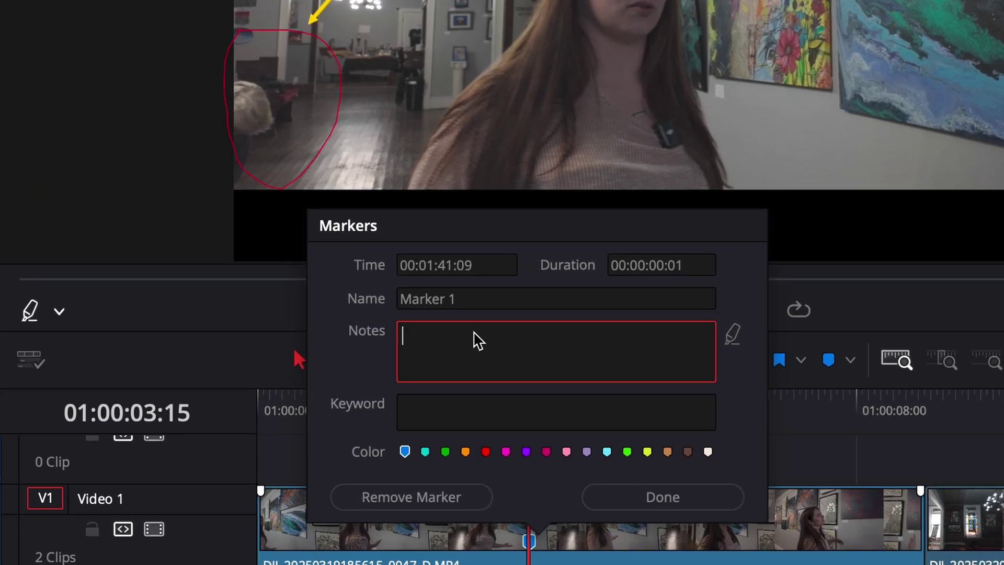
text(Remove Kathy)
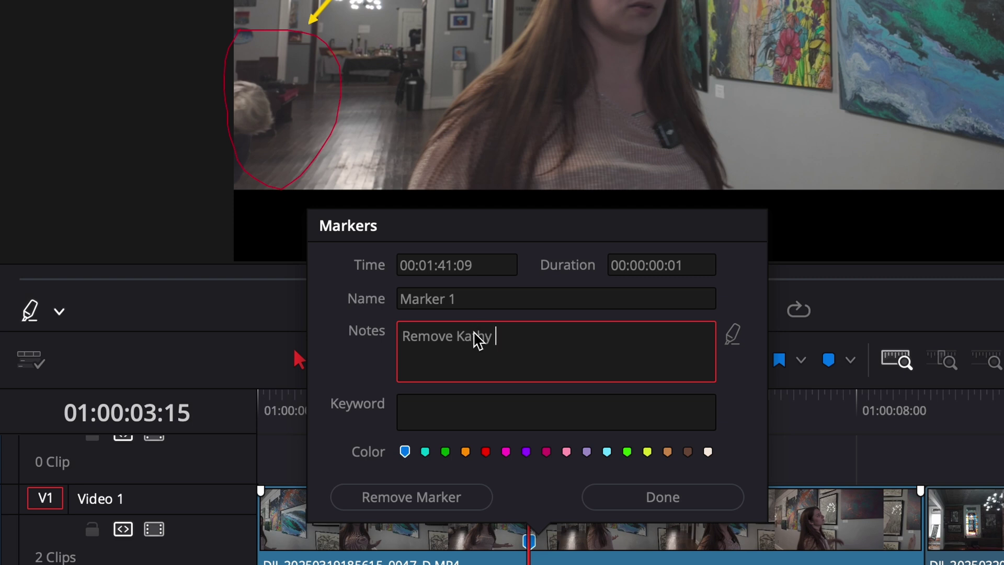
text( from frame?)
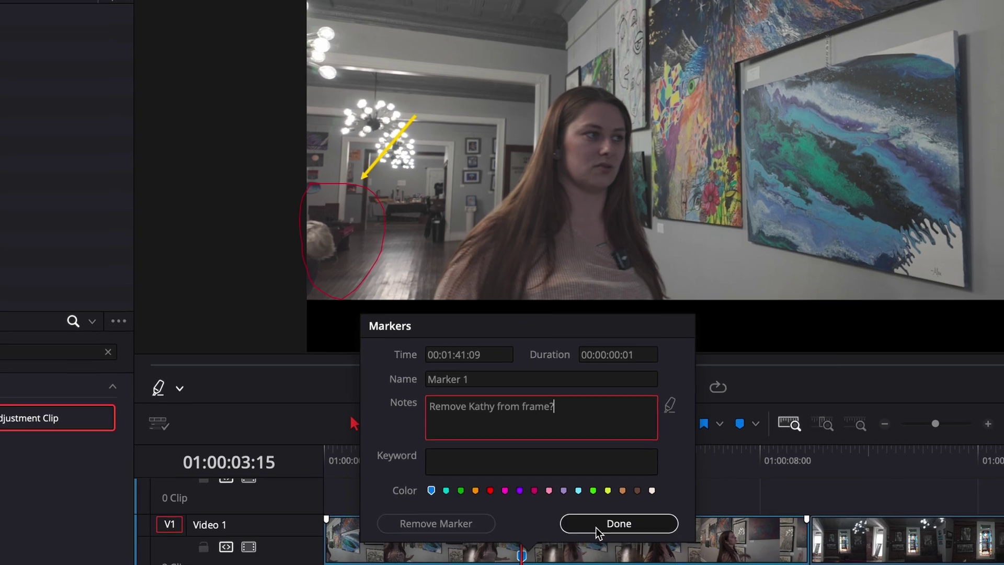
click(595, 527)
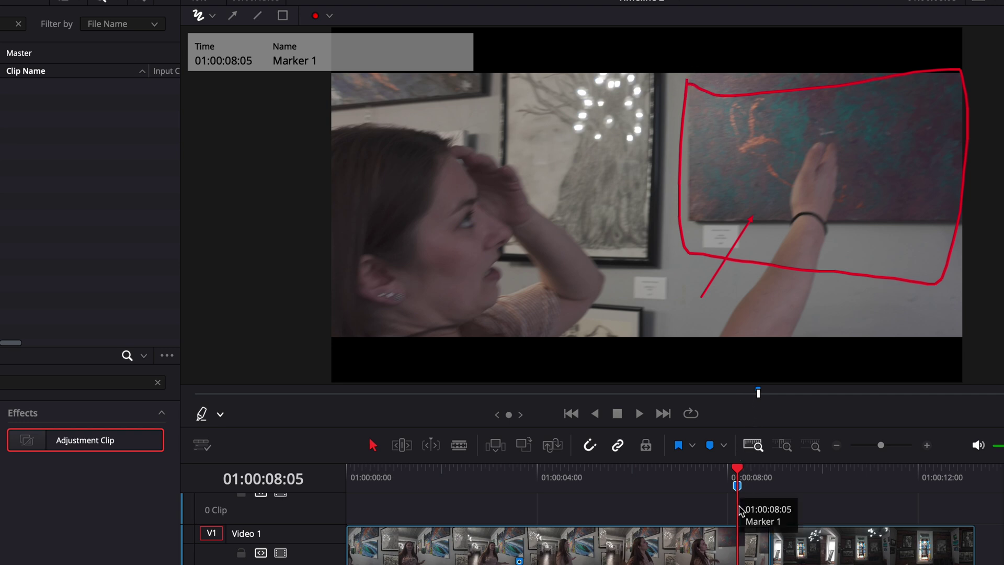
double_click(737, 485)
text(cut to p)
text(hoto of a)
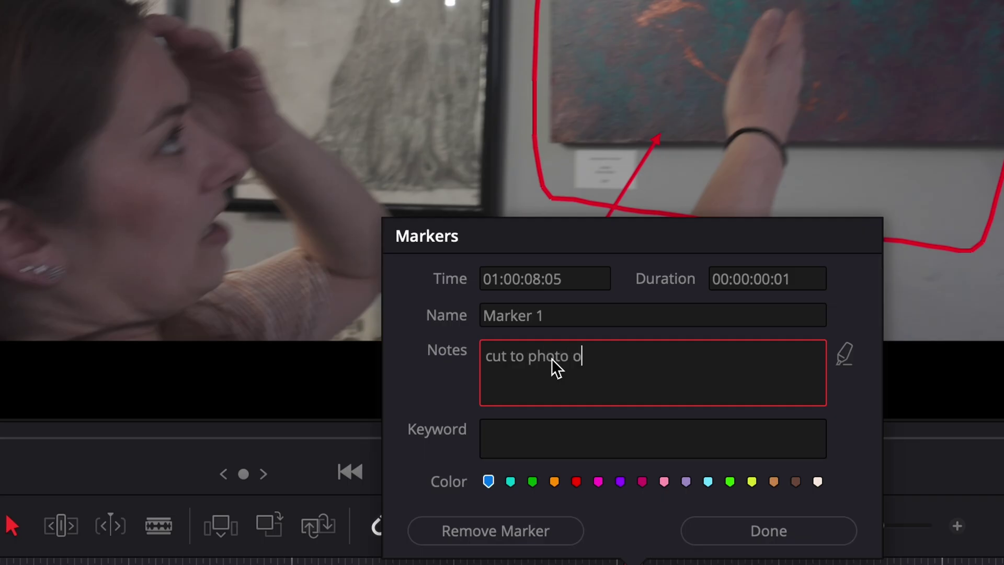
text(rtwork)
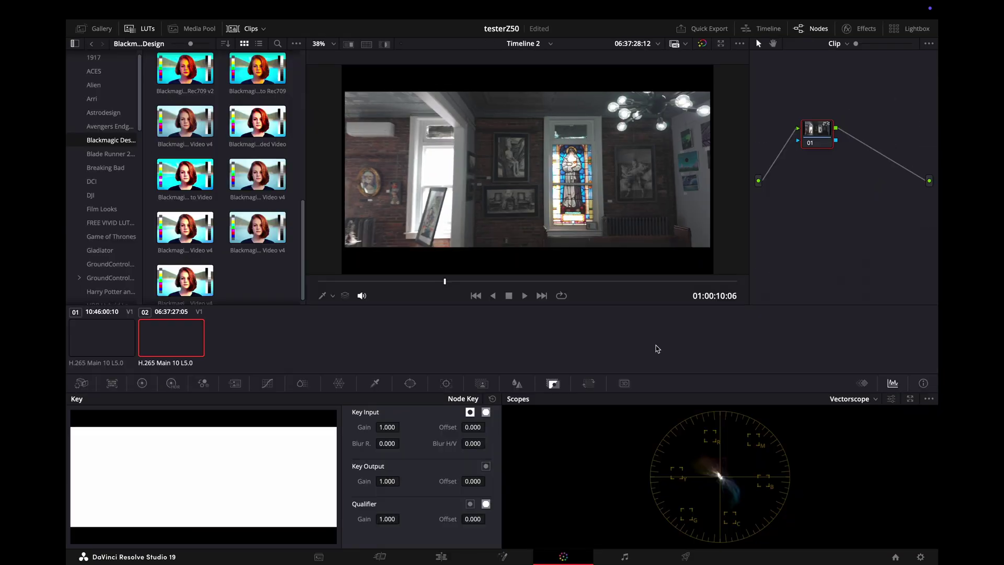
- Switch the node graph from Clip to Timeline and add serial node 01 for a timeline-wide grade
drag(819, 133, 834, 134)
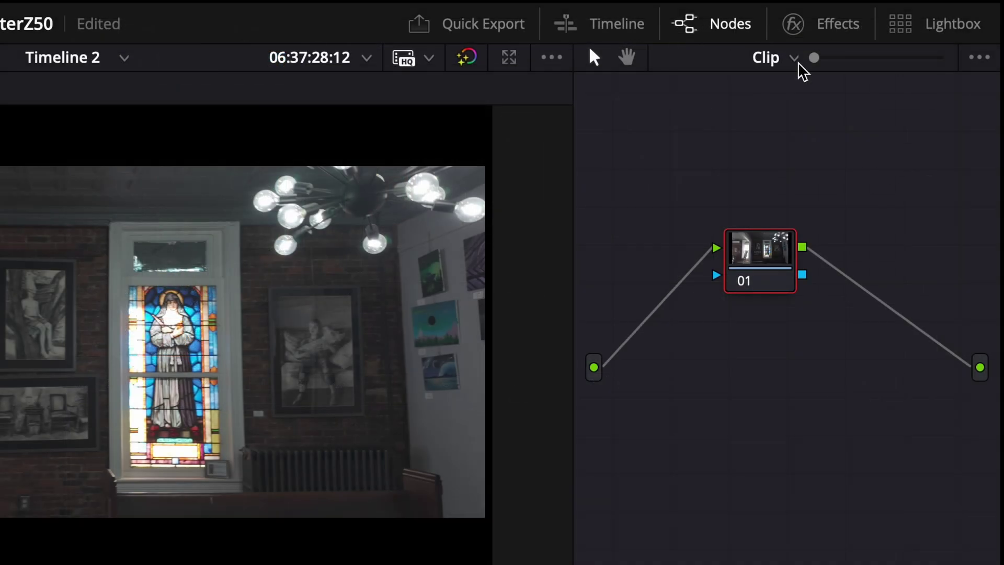
click(794, 58)
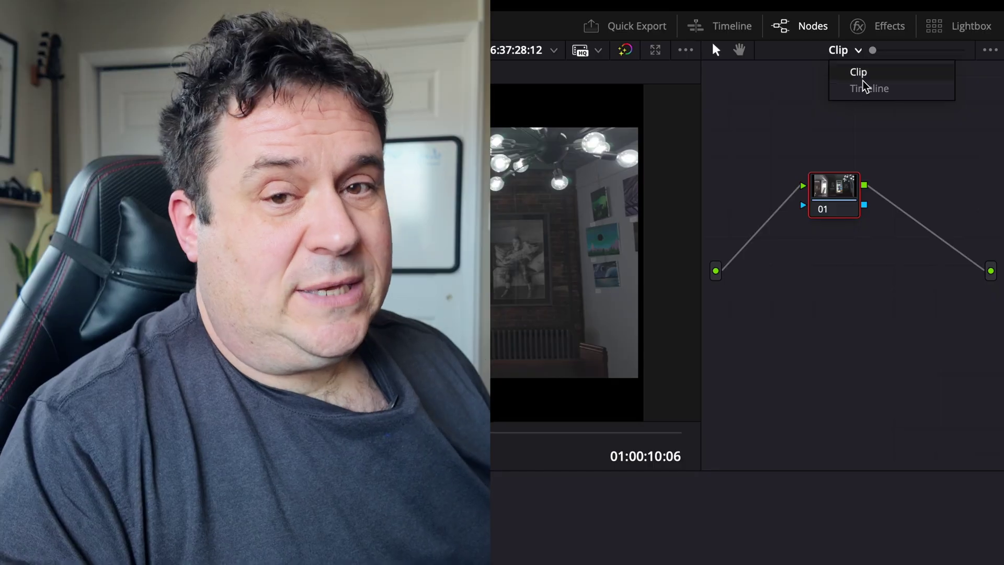
click(866, 89)
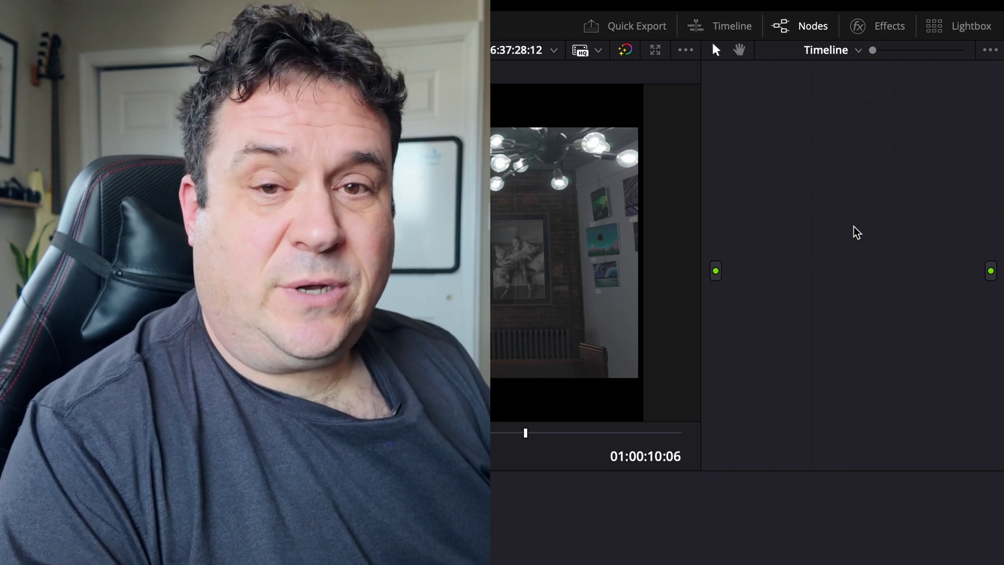
key(alt+s)
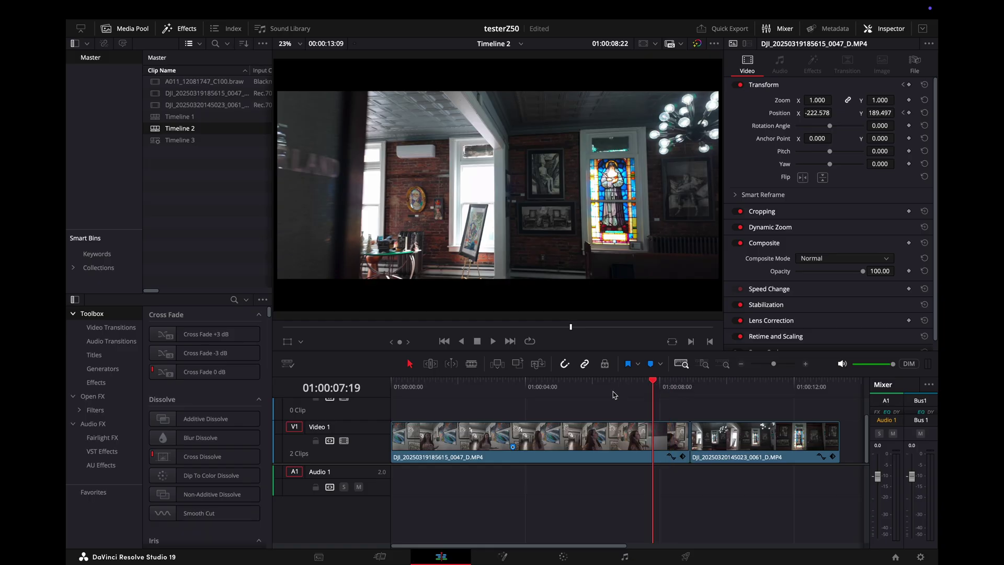
- Return the playhead to 01:00:03:14 and set the Color page node graph back to Clip level
drag(653, 392, 509, 392)
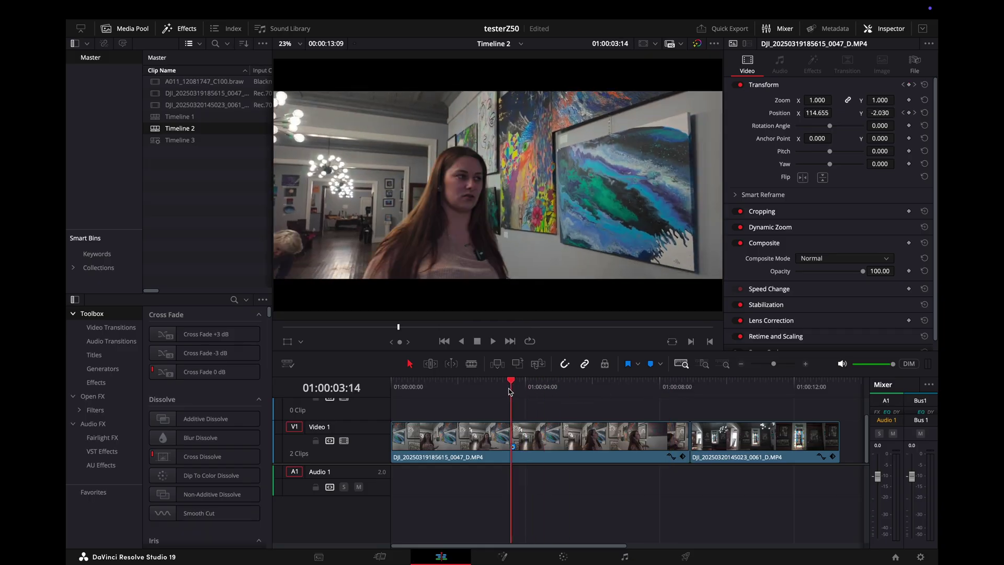
click(563, 555)
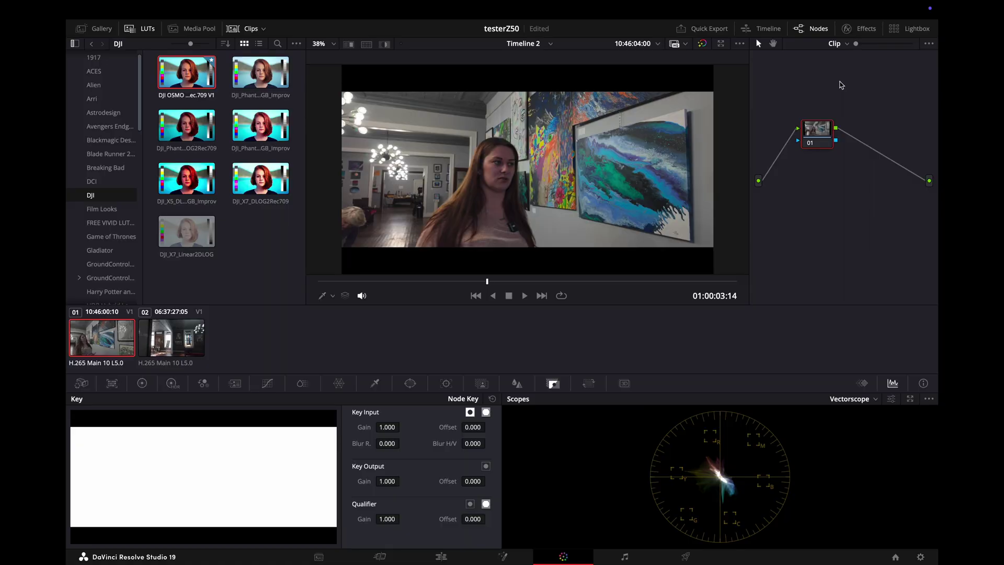
click(842, 46)
click(769, 94)
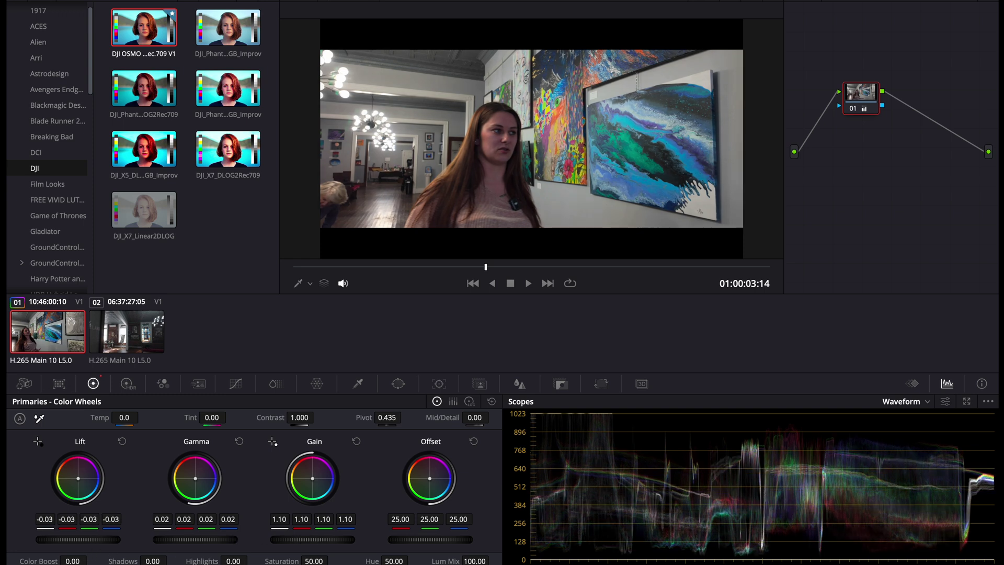
- With the Vectorscope showing, add serial node 02, then select clip 02 and switch scopes to Waveform
click(926, 402)
click(920, 441)
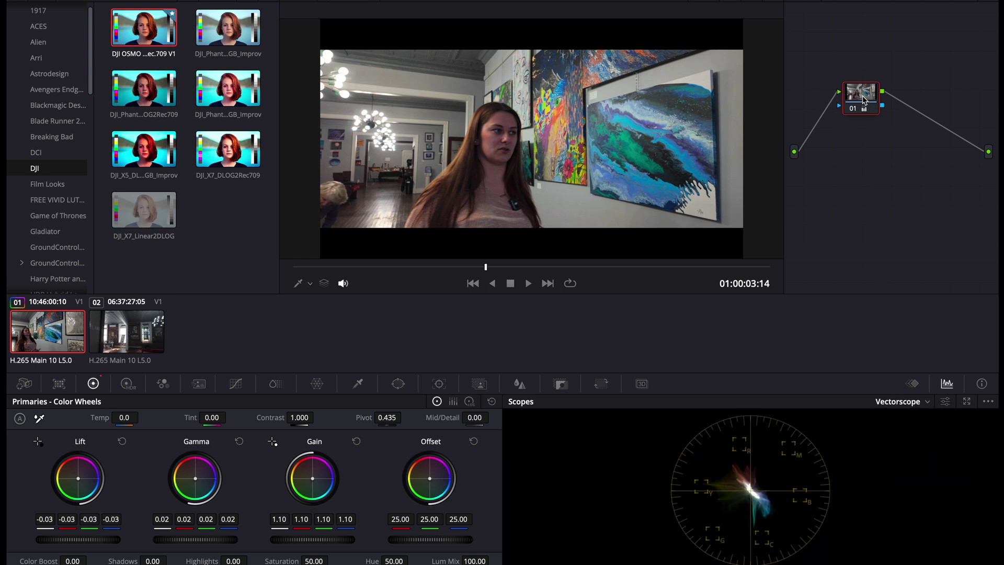
key(alt+s)
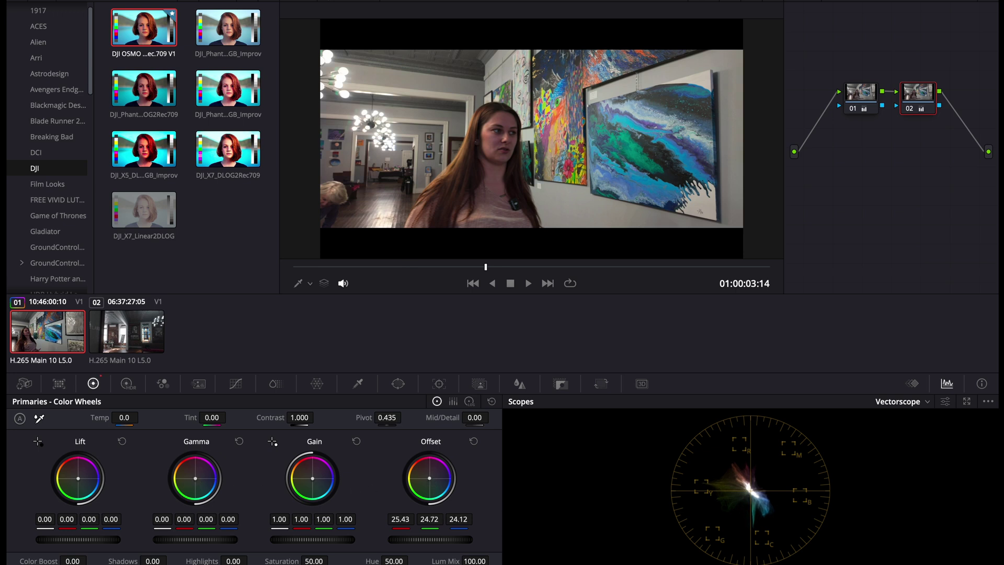
click(119, 331)
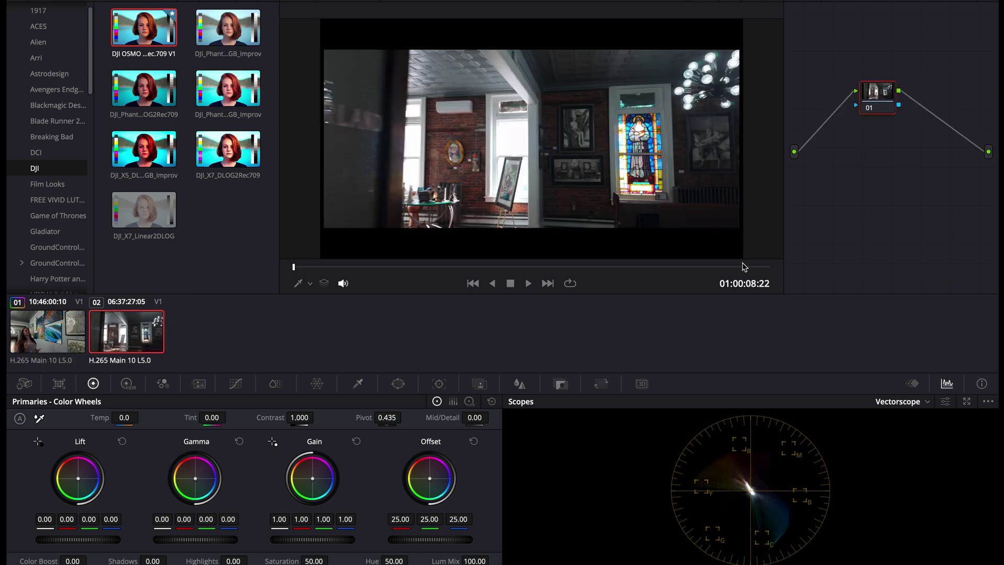
click(927, 401)
click(908, 429)
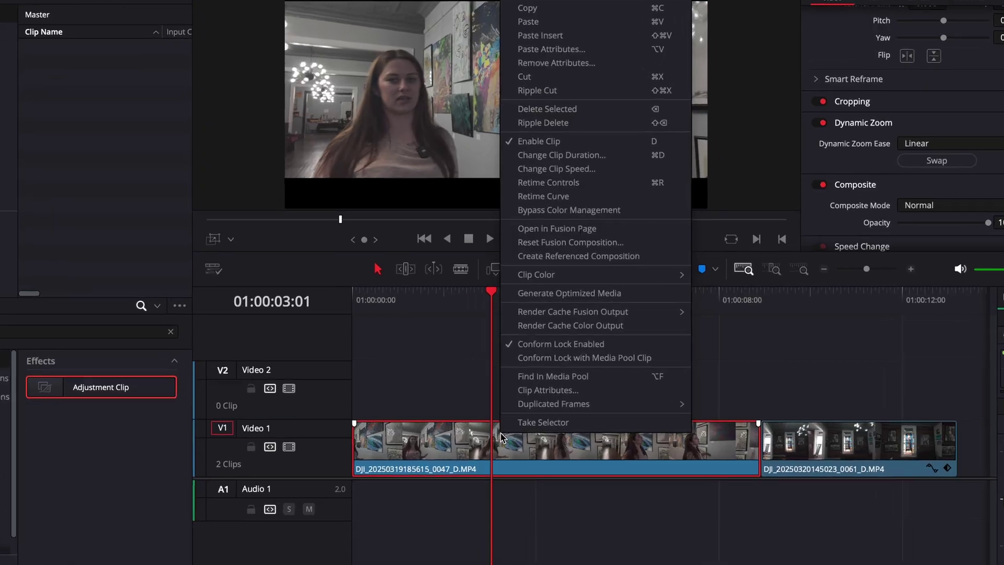
- Set the timeline clip's Render Cache Fusion Output to On
mouse_move(547, 410)
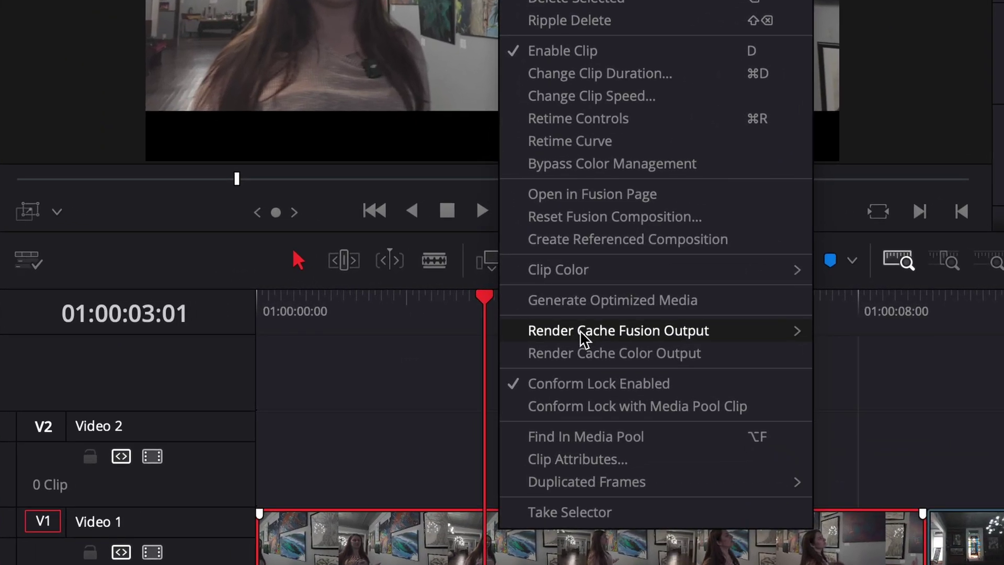
mouse_move(555, 322)
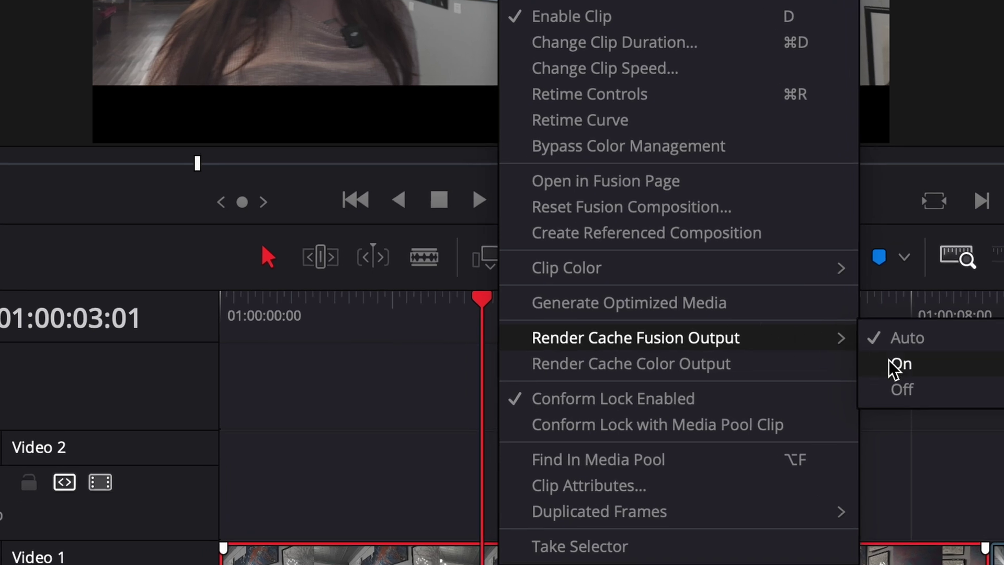
click(891, 363)
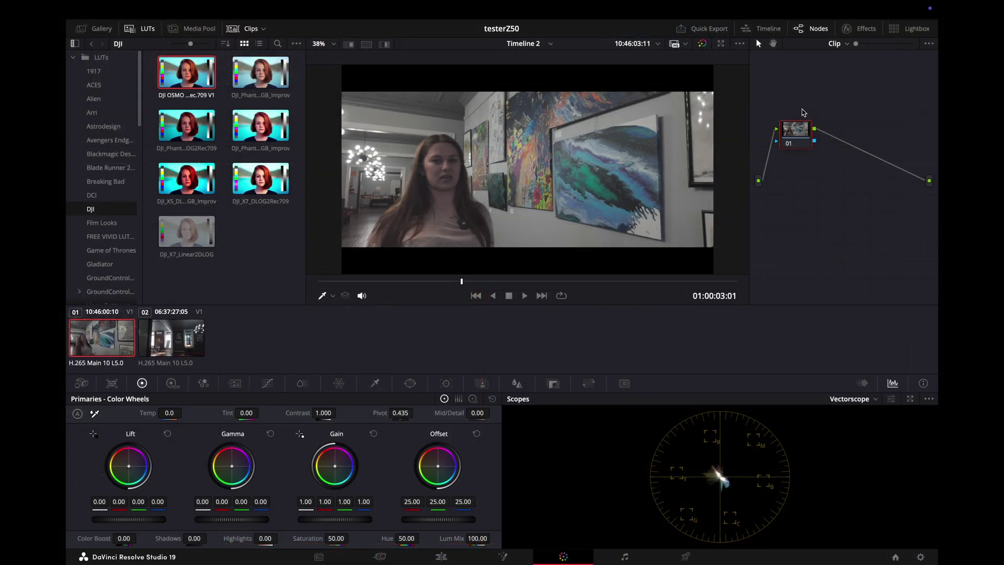
- Select clips 01 and 02 and show their Render Cache Color Output choices: Auto, On, Off
shift+click(163, 339)
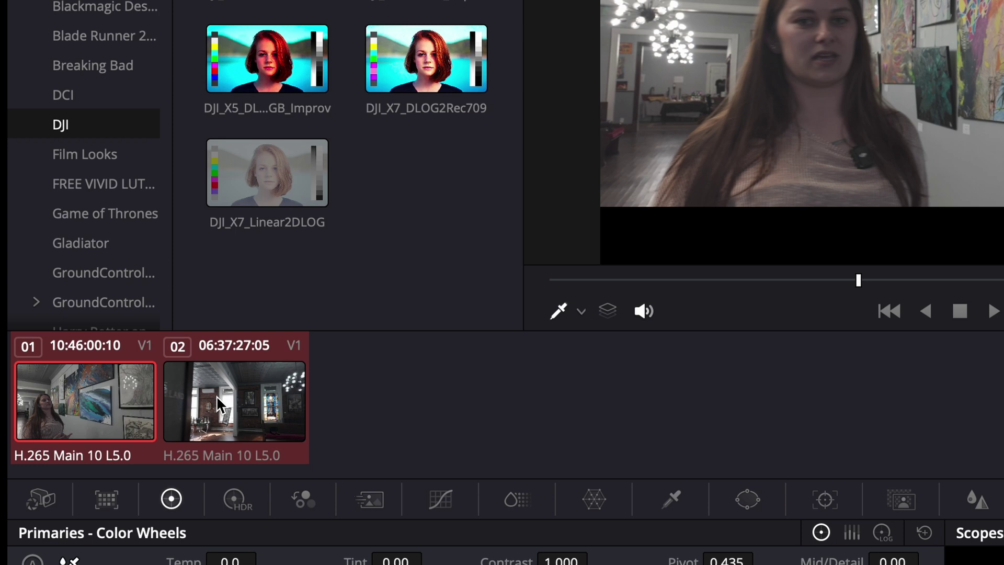
right_click(217, 404)
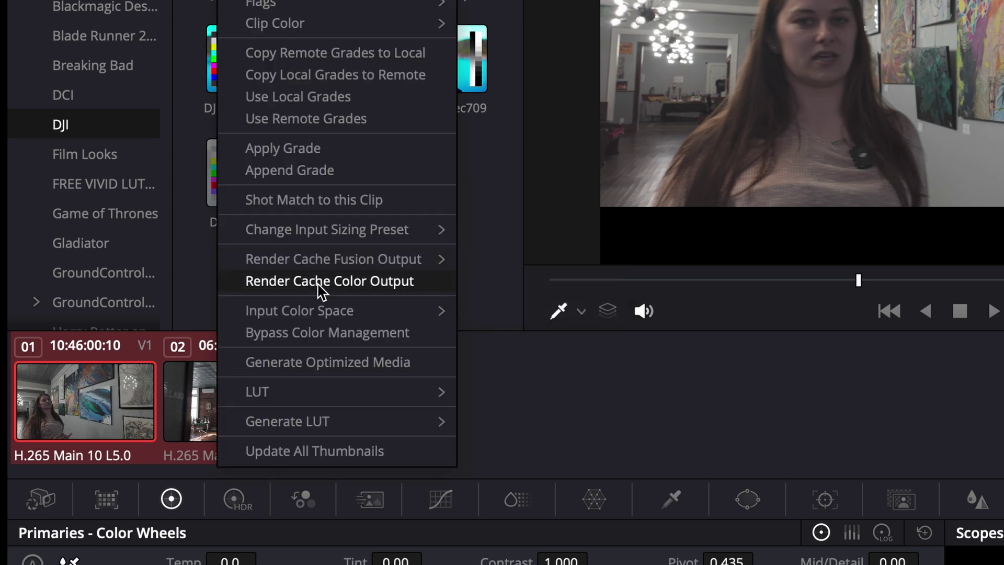
mouse_move(321, 290)
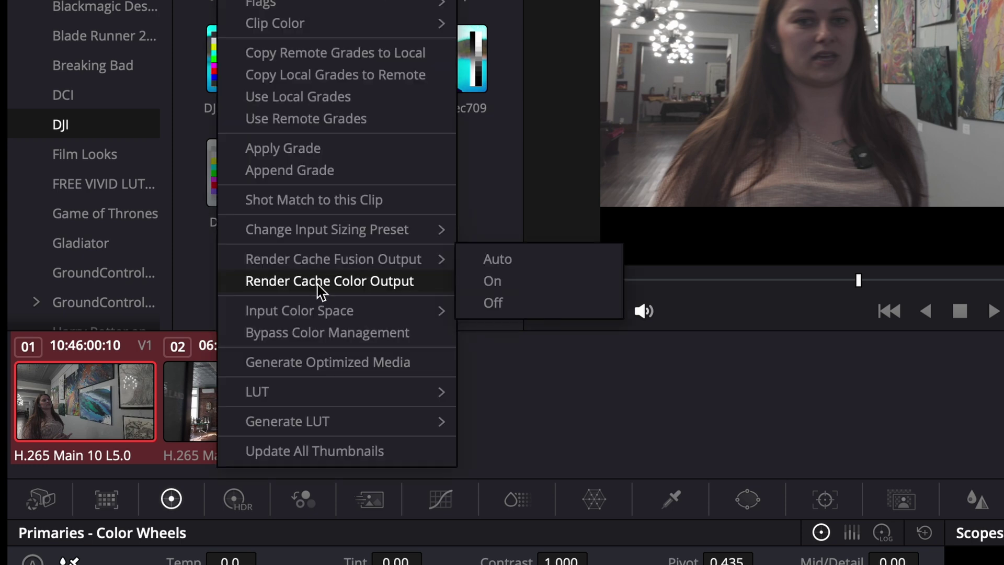